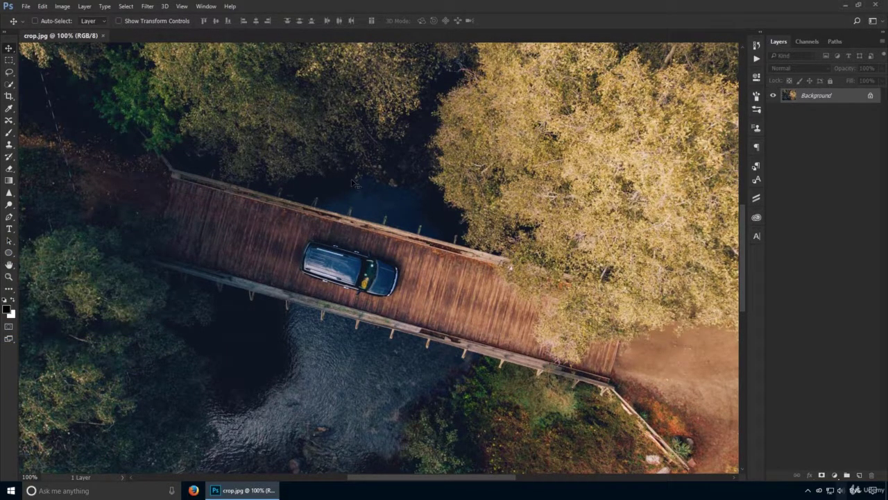
- Straighten the photo with the Crop tool's Straighten option, using the bridge's upper railing as the horizontal reference line
{"action": "key", "text": "c"}
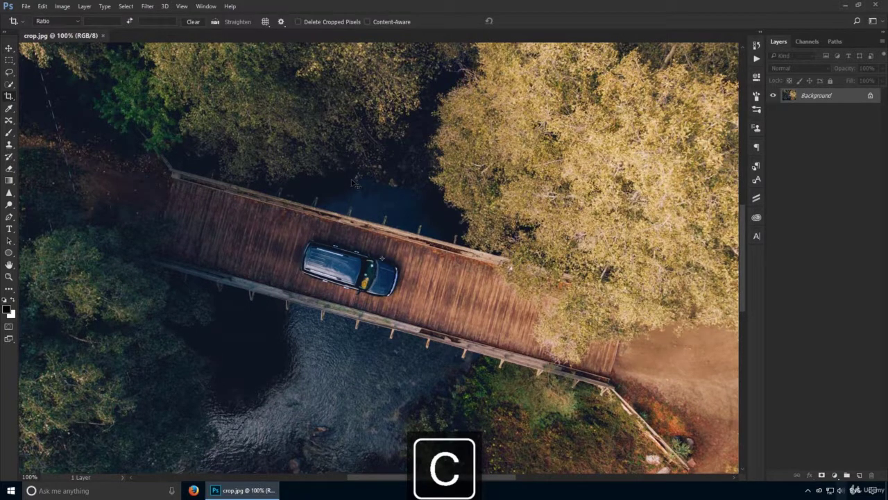
{"action": "right_click", "coordinate": [13, 101]}
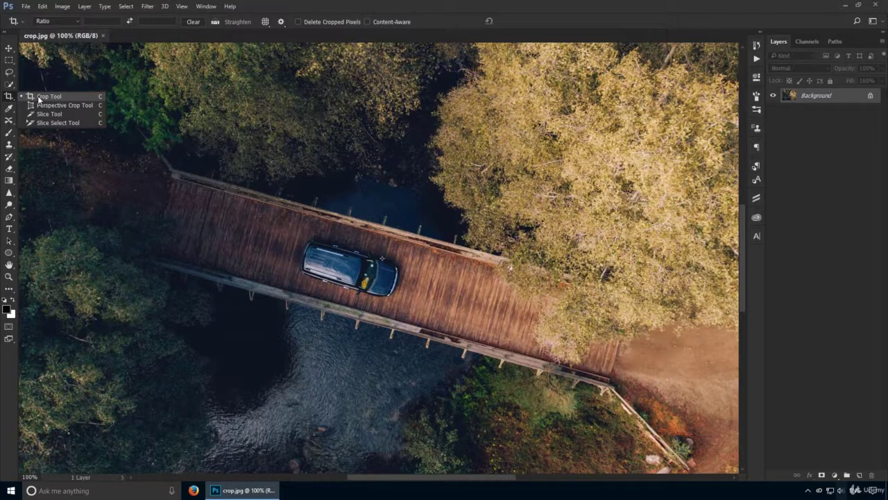
{"action": "left_click", "coordinate": [38, 100]}
{"action": "left_click_drag", "start_coordinate": [192, 124], "coordinate": [369, 393]}
{"action": "left_click_drag", "start_coordinate": [326, 184], "coordinate": [326, 249]}
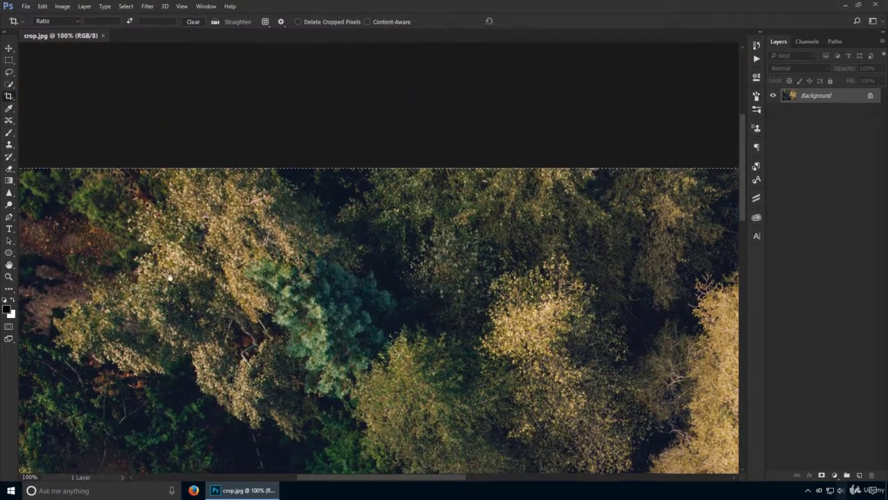
{"action": "left_click_drag", "start_coordinate": [154, 301], "coordinate": [363, 147]}
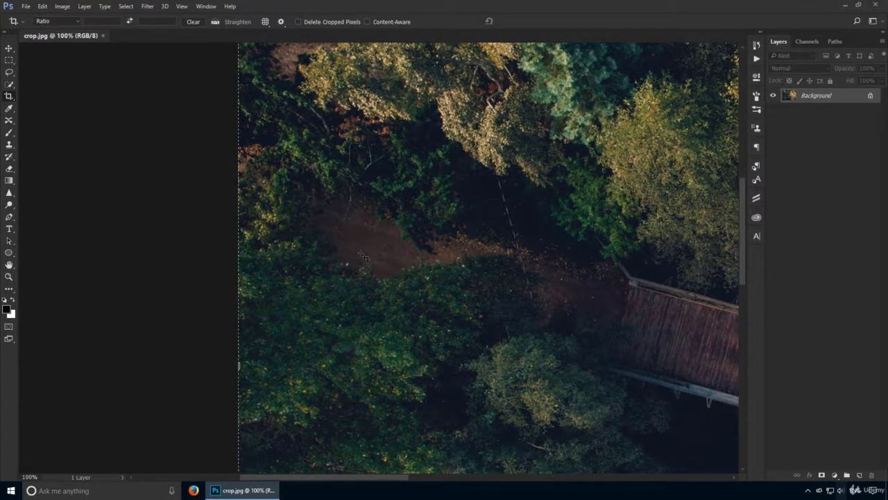
{"action": "key", "text": "ctrl+0"}
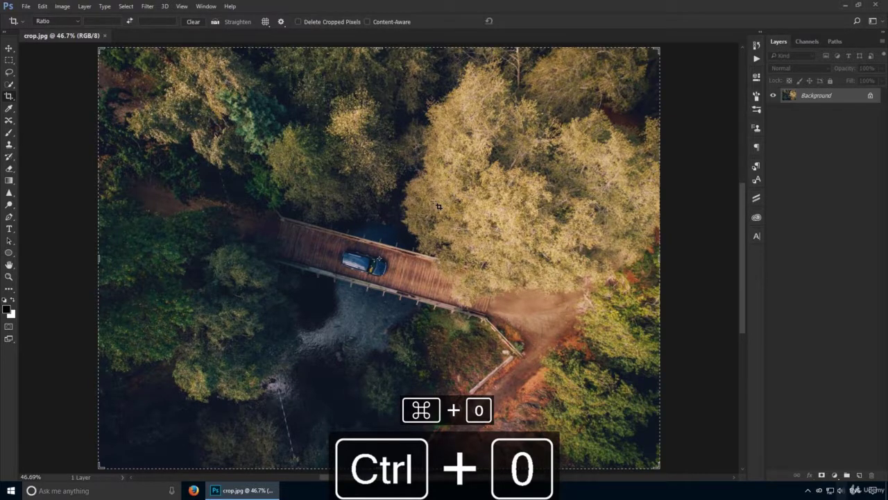
{"action": "left_click", "coordinate": [216, 25]}
{"action": "left_click_drag", "start_coordinate": [285, 220], "coordinate": [466, 269]}
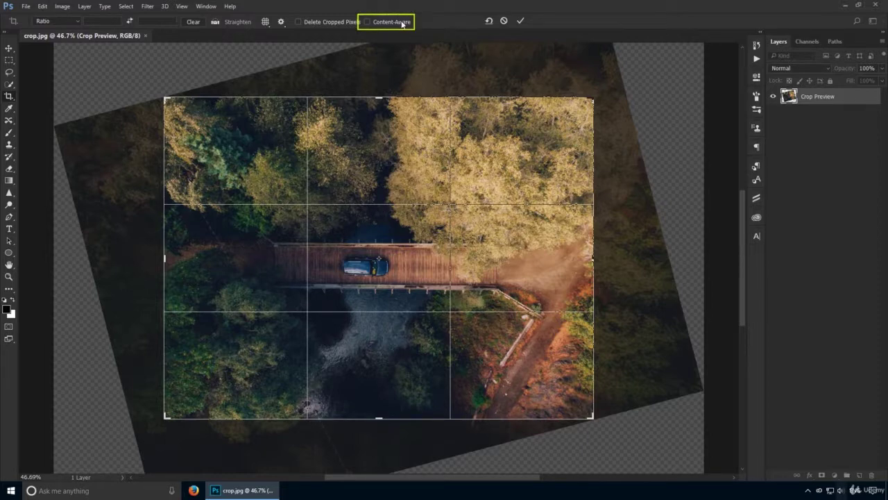
- Turn on Content-Aware for the rotated crop and apply it to fill the photo's empty corners
{"action": "left_click", "coordinate": [368, 22]}
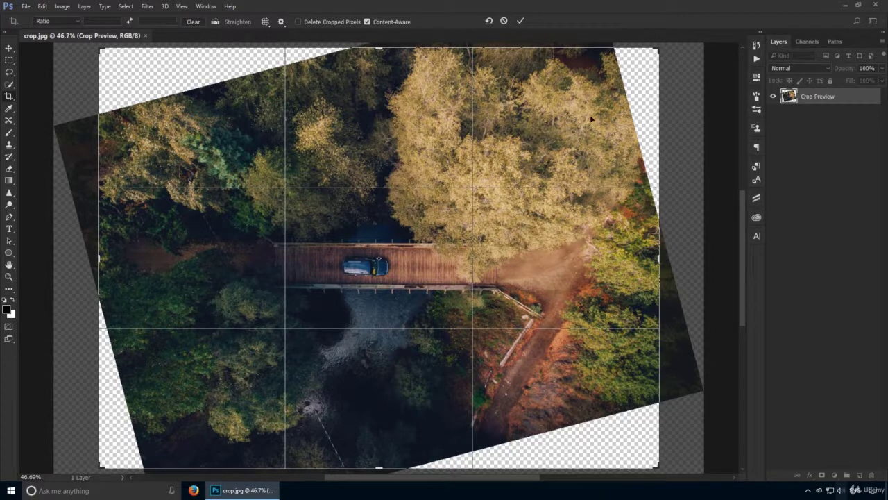
{"action": "left_click", "coordinate": [522, 21]}
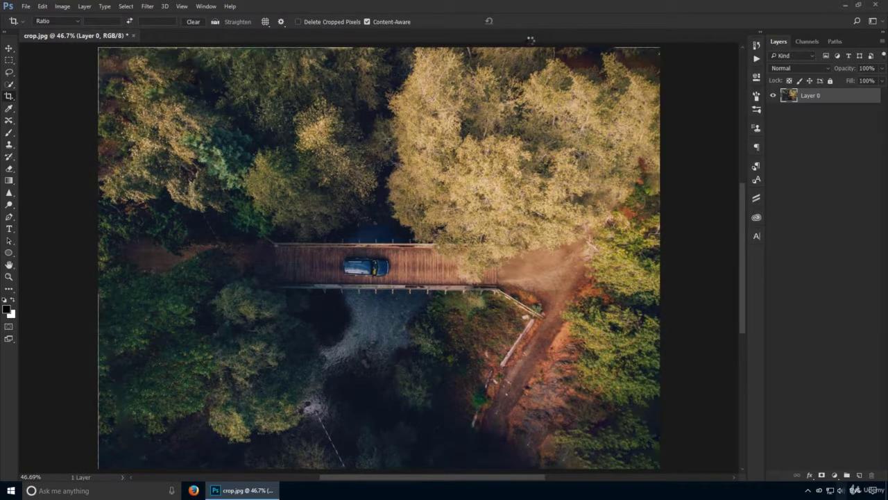
{"action": "key", "text": "z"}
{"action": "left_click_drag", "start_coordinate": [160, 61], "coordinate": [238, 127]}
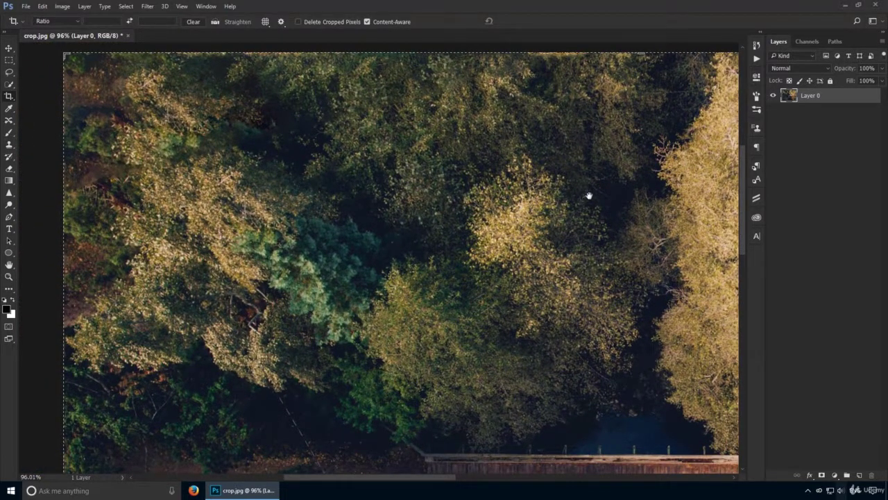
{"action": "left_click_drag", "start_coordinate": [590, 197], "coordinate": [370, 416]}
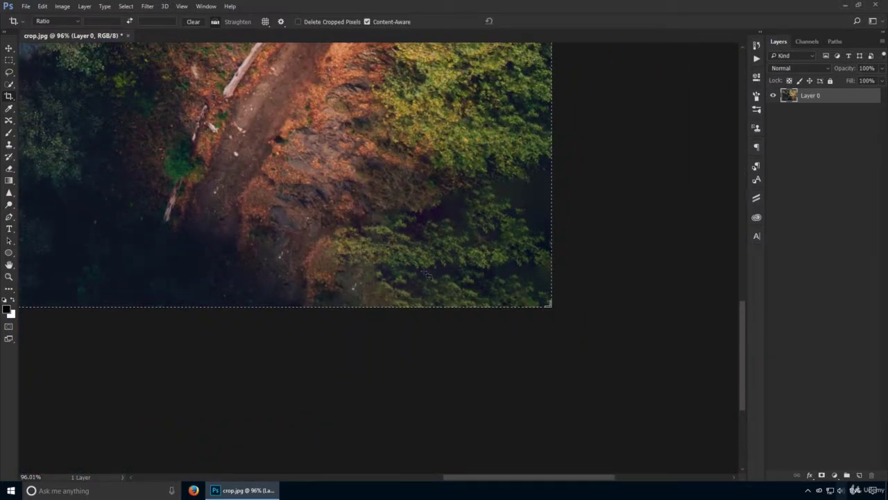
{"action": "key", "text": "ctrl+0"}
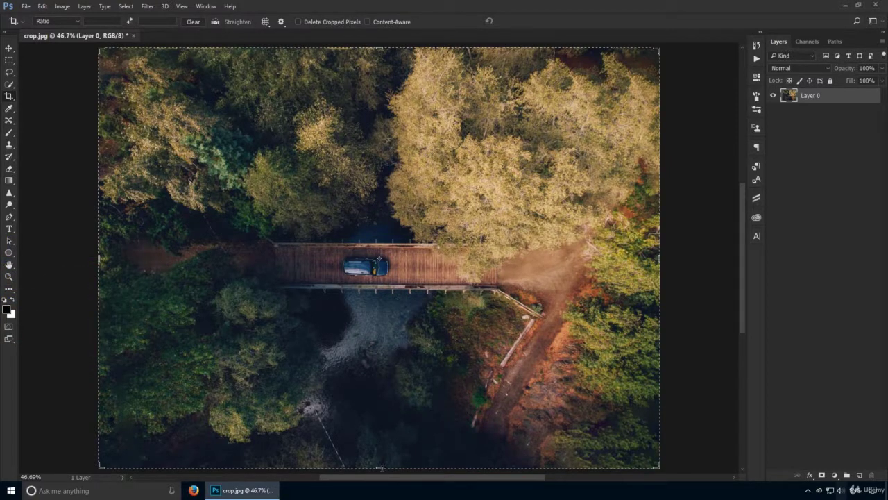
- Crop off the lower part of the photo just below the bridge's path, keeping the cropped pixels
{"action": "left_click_drag", "start_coordinate": [386, 470], "coordinate": [399, 412]}
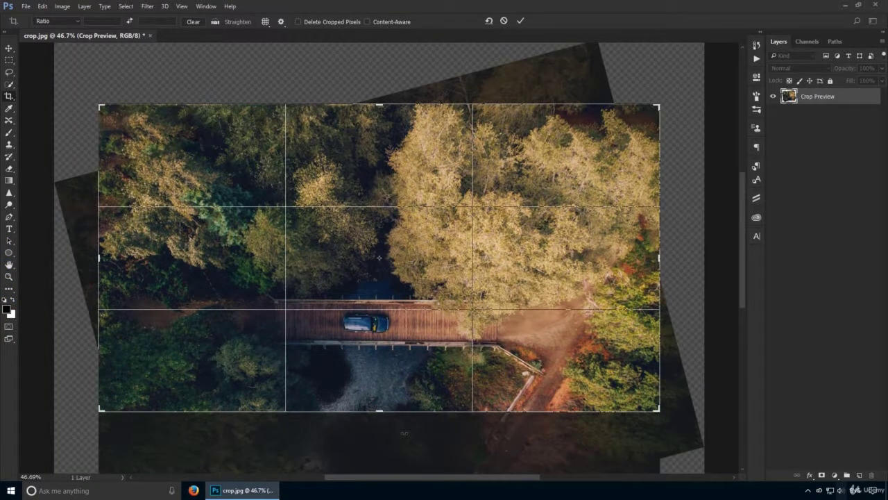
{"action": "key", "text": "Return"}
{"action": "scroll", "coordinate": [410, 427], "scroll_direction": "down", "scroll_amount": 3}
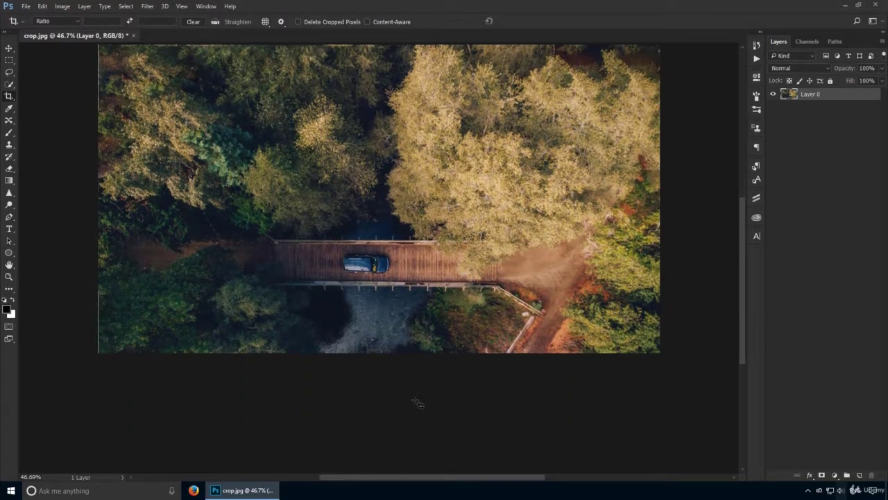
{"action": "key", "text": "v"}
{"action": "scroll", "coordinate": [418, 316], "scroll_direction": "up", "scroll_amount": 1}
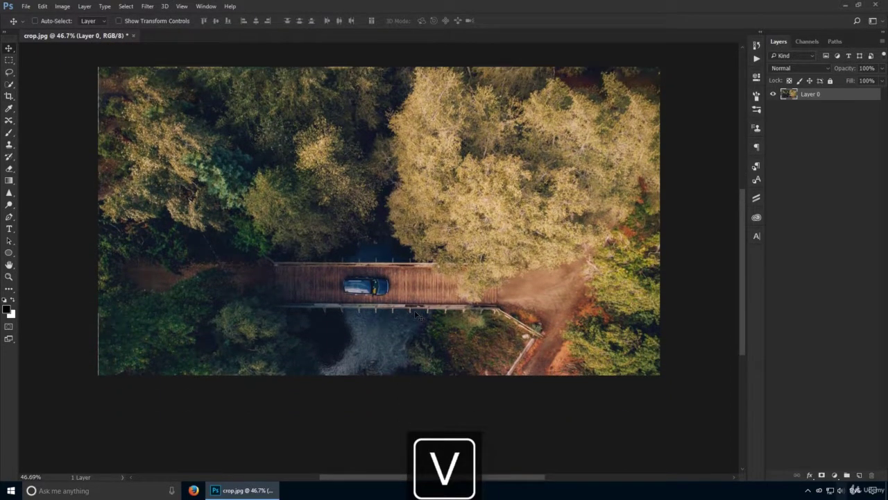
- Extend the crop's bottom edge downward to bring back the hidden lower part of the photo
{"action": "key", "text": "c"}
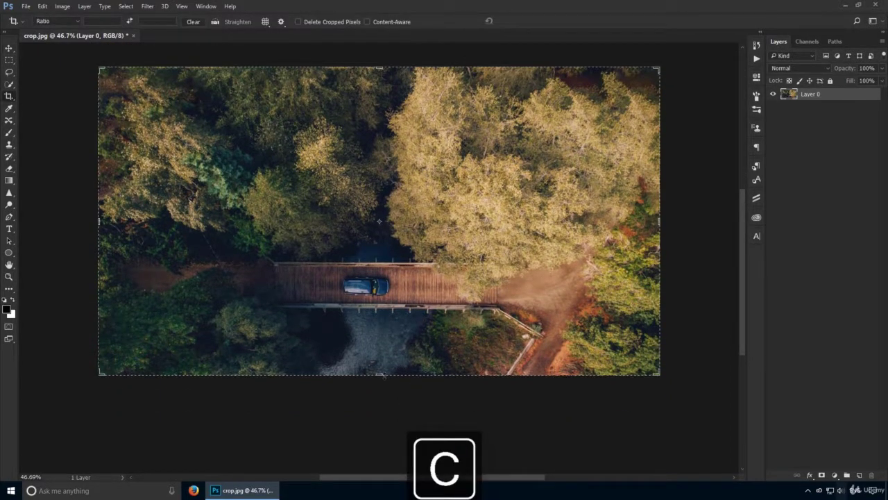
{"action": "left_click_drag", "start_coordinate": [380, 375], "coordinate": [380, 420]}
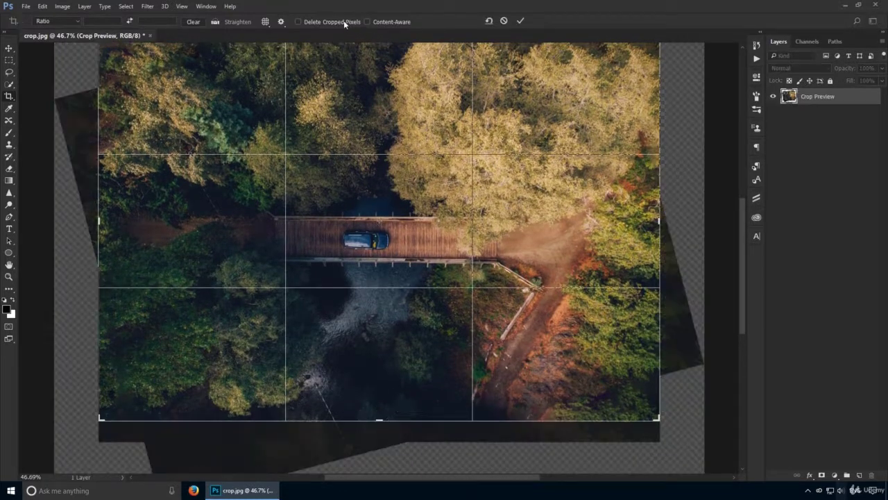
{"action": "double_click", "coordinate": [370, 219]}
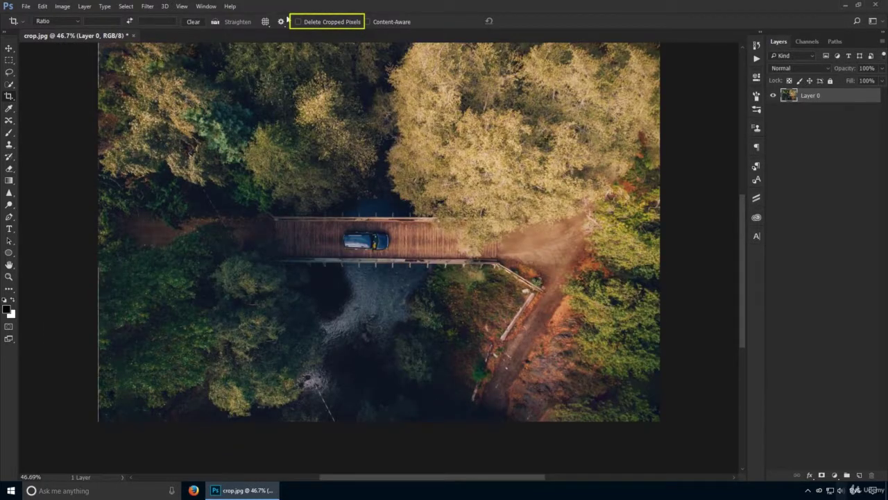
- Turn on Delete Cropped Pixels and crop off the photo's lower part a little below the bridge
{"action": "left_click", "coordinate": [325, 26]}
{"action": "key", "text": "c"}
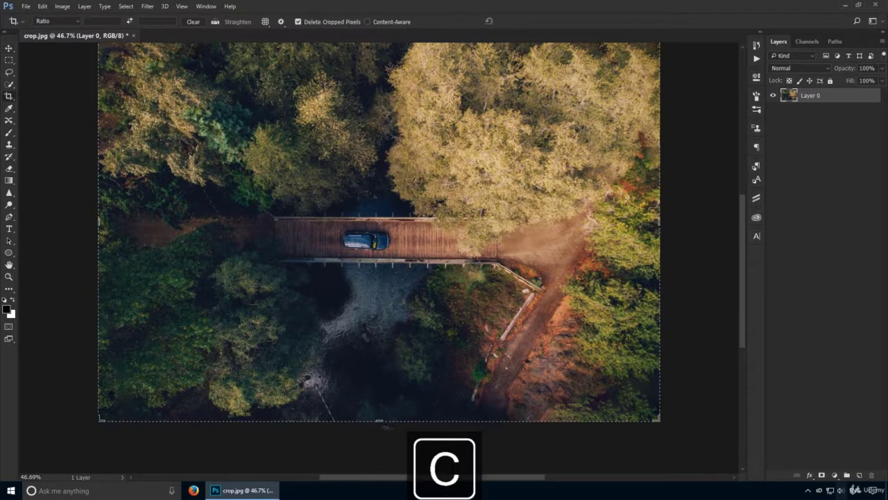
{"action": "left_click_drag", "start_coordinate": [384, 423], "coordinate": [410, 359]}
{"action": "key", "text": "Return"}
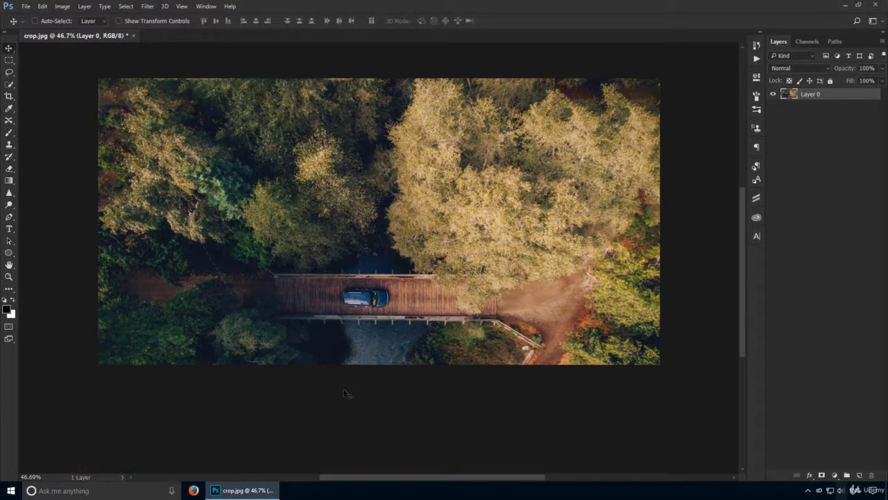
- Expand the canvas well below the photo by extending the crop's bottom edge and applying it
{"action": "left_click", "coordinate": [375, 368]}
{"action": "left_click_drag", "start_coordinate": [375, 368], "coordinate": [375, 446]}
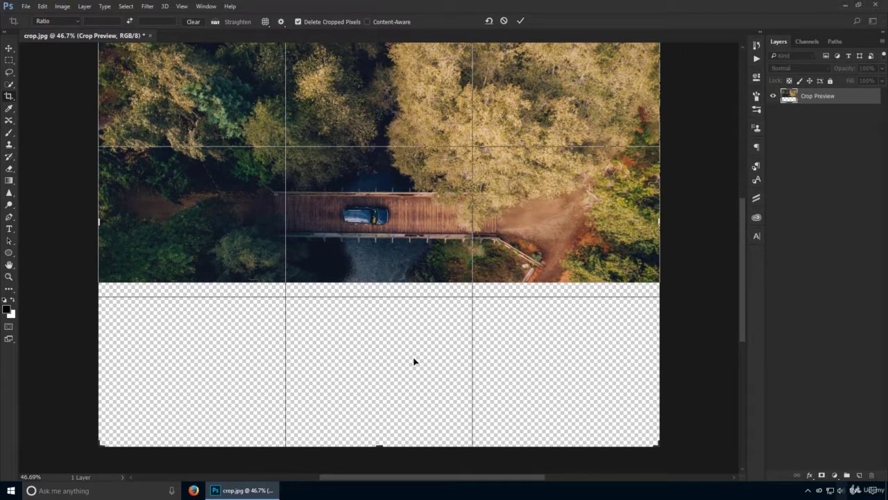
{"action": "key", "text": "Return"}
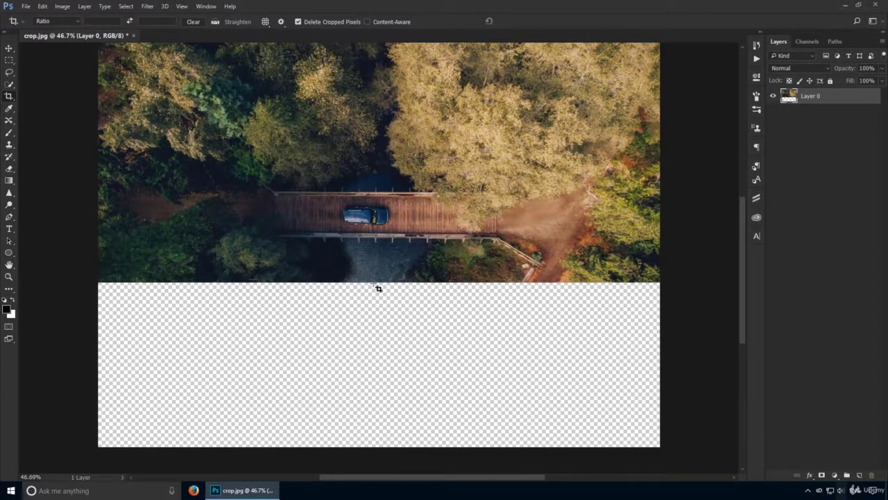
- Crop the image to a freehand area around the trees and bridge, excluding the empty canvas below
{"action": "left_click_drag", "start_coordinate": [354, 212], "coordinate": [350, 273]}
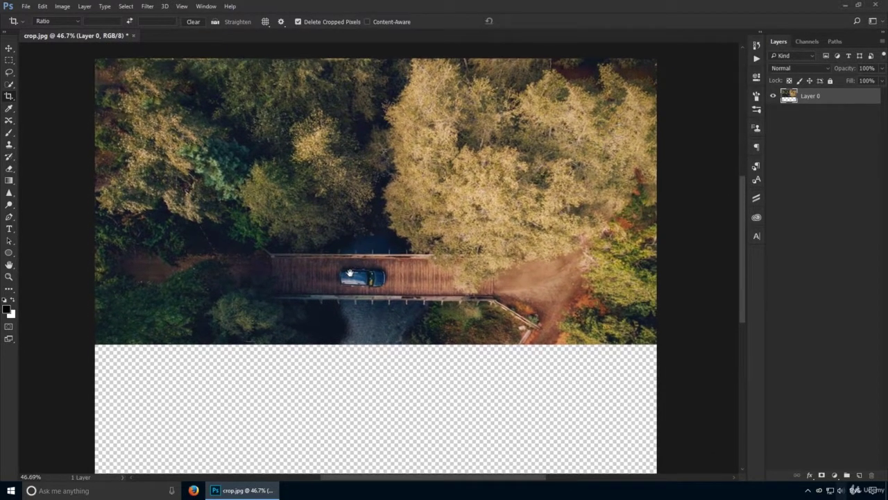
{"action": "left_click_drag", "start_coordinate": [188, 102], "coordinate": [526, 336]}
{"action": "key", "text": "Return"}
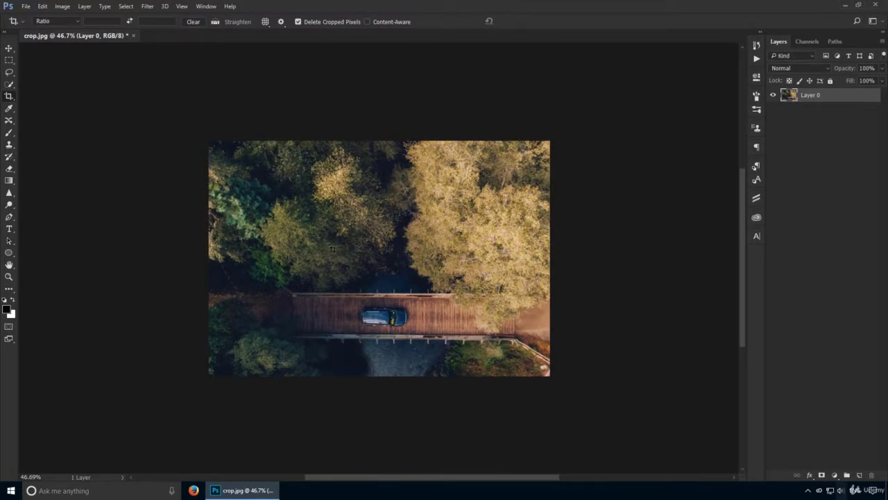
- Crop the image tighter around the car and bridge, repositioning the photo within the crop frame
{"action": "left_click_drag", "start_coordinate": [236, 179], "coordinate": [512, 347]}
{"action": "left_click_drag", "start_coordinate": [408, 275], "coordinate": [387, 251]}
{"action": "key", "text": "Return"}
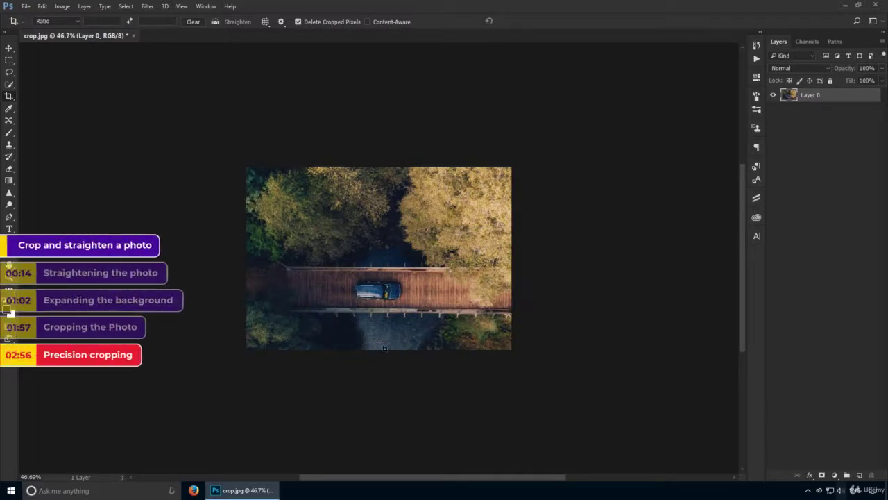
- Crop the image to exactly 200 px by 100 px in W x H x Resolution mode
{"action": "key", "text": "ctrl+1"}
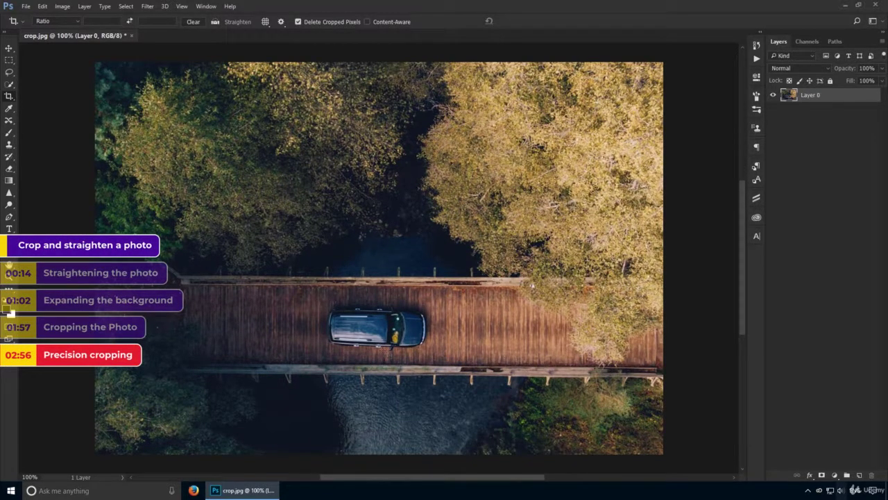
{"action": "left_click", "coordinate": [74, 21]}
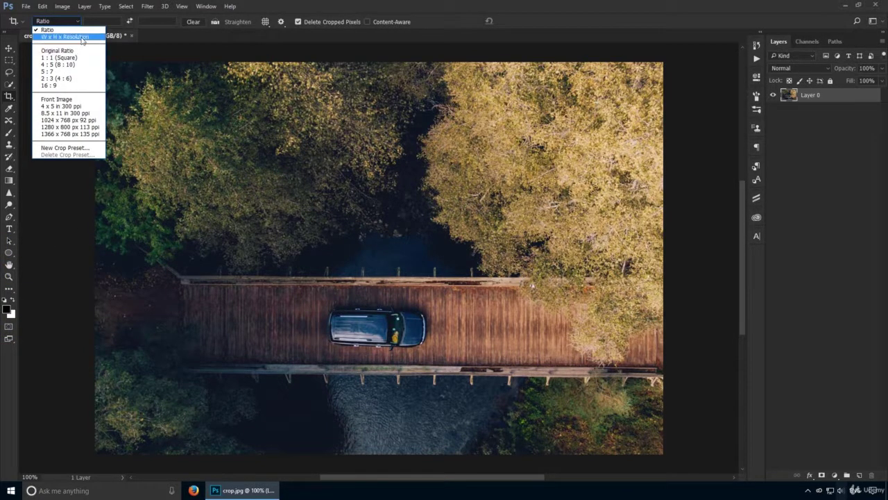
{"action": "left_click", "coordinate": [82, 37]}
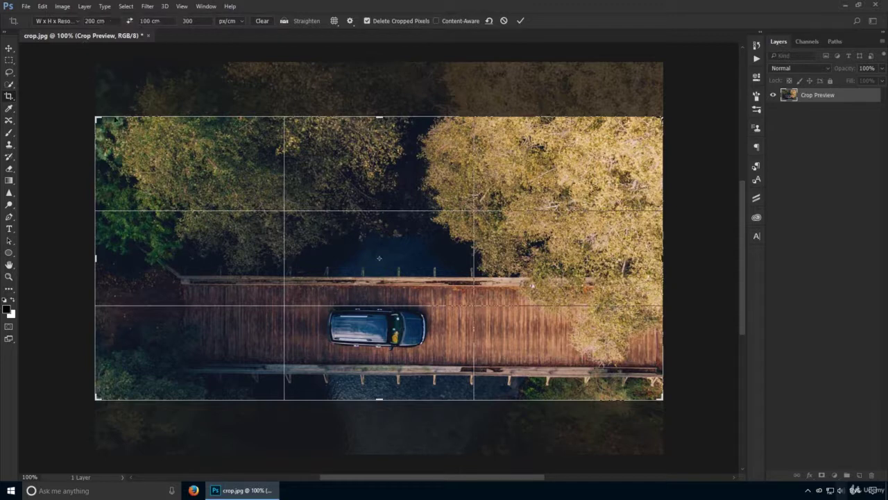
{"action": "right_click", "coordinate": [115, 22]}
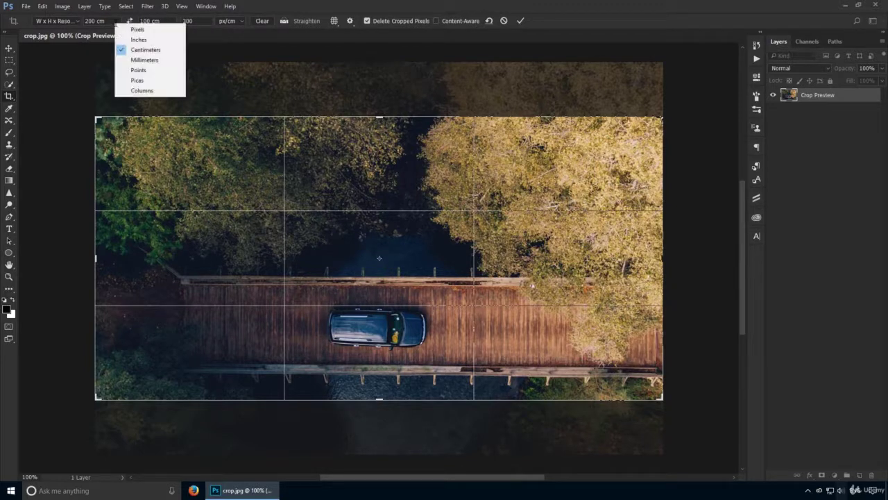
{"action": "left_click", "coordinate": [131, 29]}
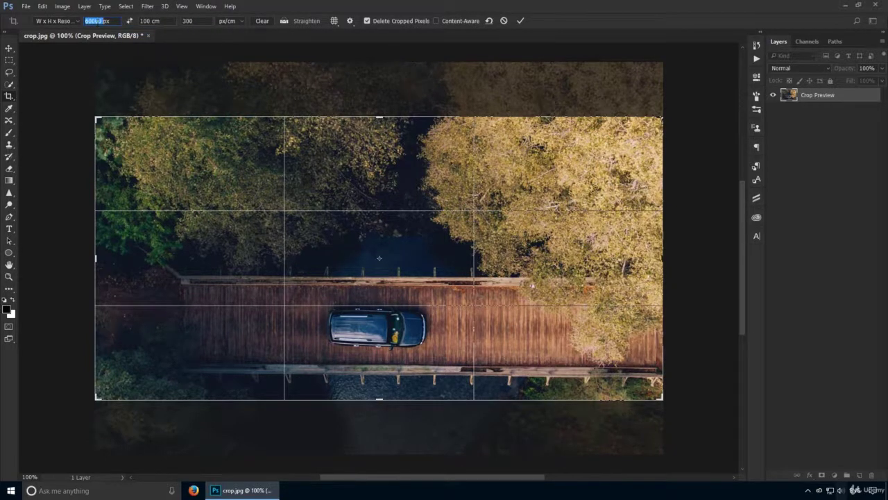
{"action": "type", "text": "200"}
{"action": "key", "text": "Tab"}
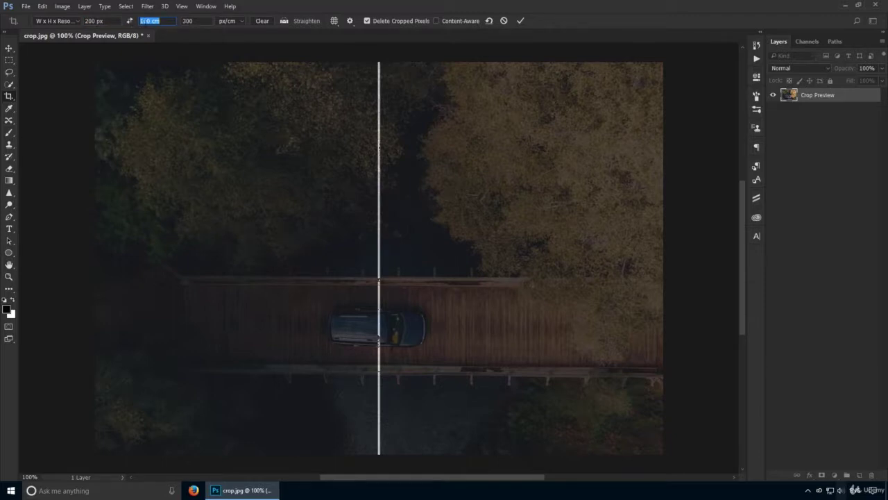
{"action": "right_click", "coordinate": [149, 21]}
{"action": "left_click", "coordinate": [167, 28]}
{"action": "type", "text": "100px"}
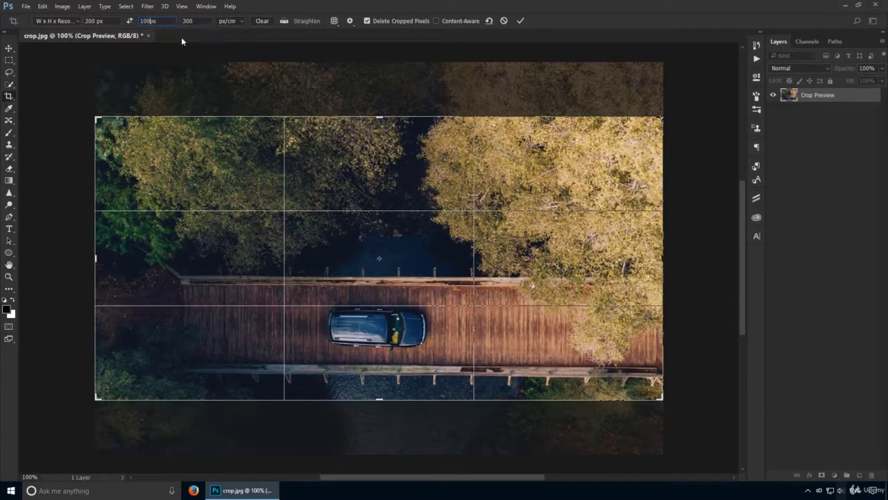
{"action": "key", "text": "Return"}
{"action": "key", "text": "Return"}
- Enlarge the crop frame beyond the small image and apply it at the fixed 200 × 100 px size
{"action": "left_click_drag", "start_coordinate": [157, 144], "coordinate": [296, 153]}
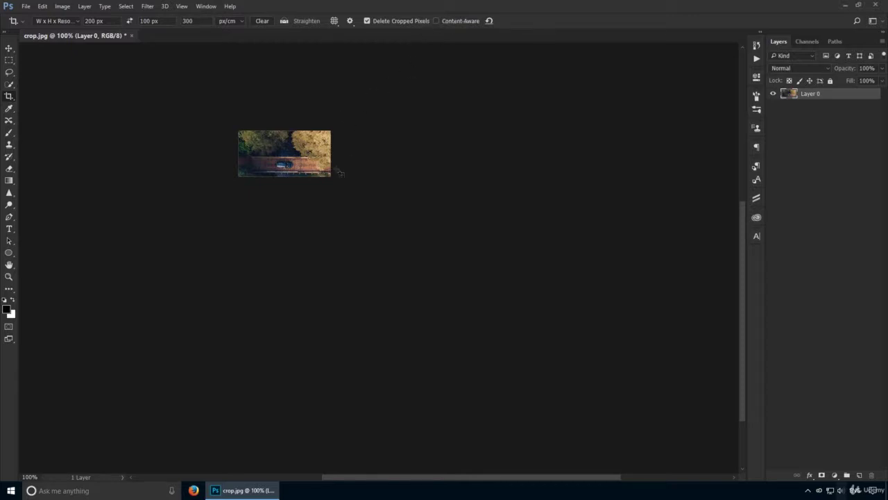
{"action": "left_click_drag", "start_coordinate": [333, 179], "coordinate": [414, 234]}
{"action": "key", "text": "Return"}
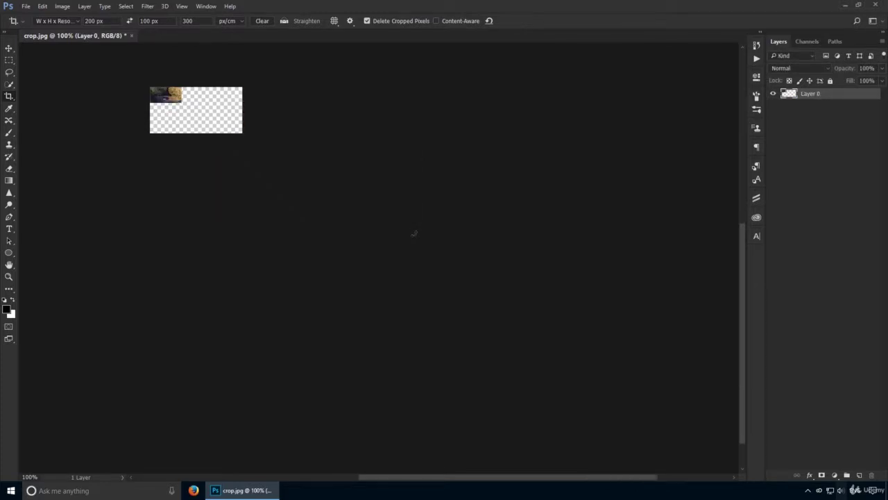
- Switch the crop mode back to Ratio and expand the canvas outward on all sides without a fixed size
{"action": "left_click_drag", "start_coordinate": [218, 111], "coordinate": [272, 144]}
{"action": "left_click_drag", "start_coordinate": [304, 166], "coordinate": [329, 182]}
{"action": "key", "text": "c"}
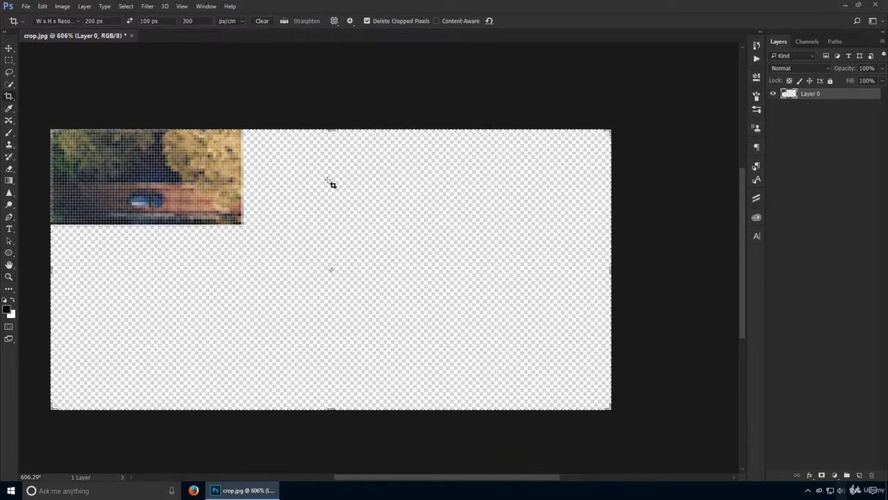
{"action": "left_click", "coordinate": [63, 22]}
{"action": "left_click", "coordinate": [64, 29]}
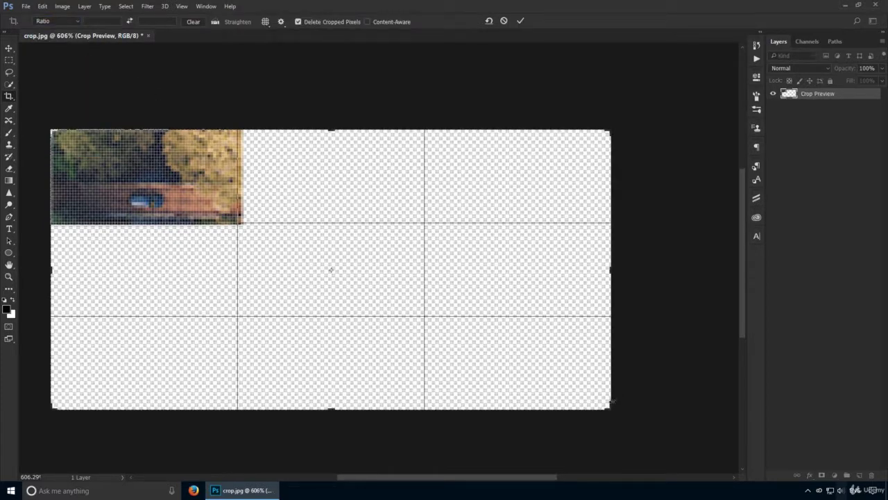
{"action": "left_click_drag", "start_coordinate": [611, 406], "coordinate": [639, 438]}
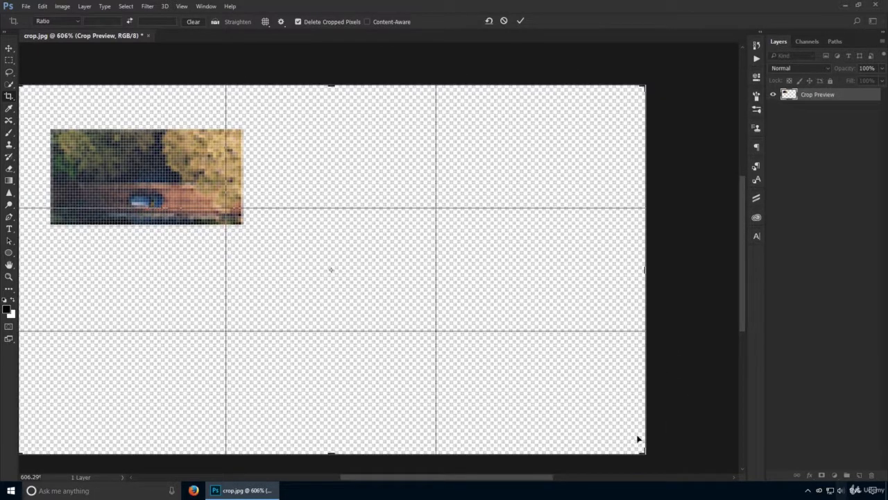
{"action": "key", "text": "Return"}
{"action": "key", "text": "ctrl+1"}
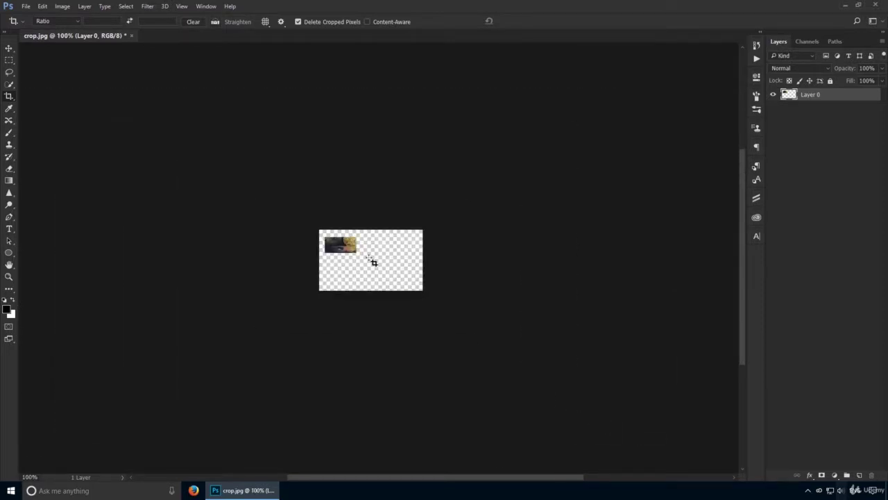
{"action": "key", "text": "v"}
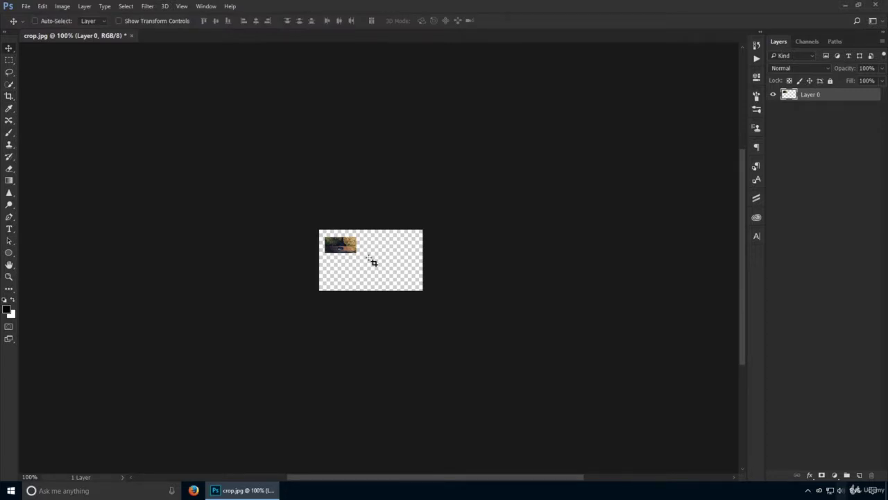